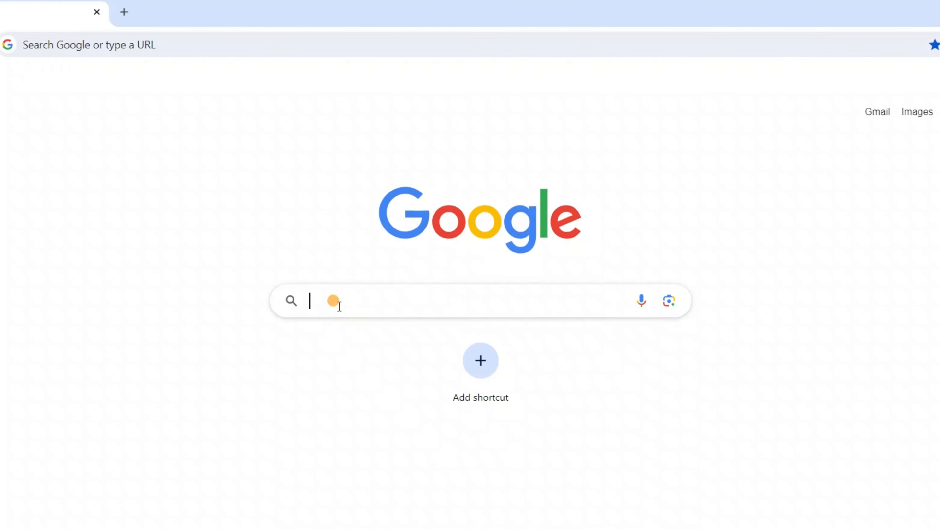
Search Google for pdfgear and download the installer from the official PDFgear website.
{"action": "left_click", "coordinate": [355, 264]}
{"action": "type", "text": "pdfgear"}
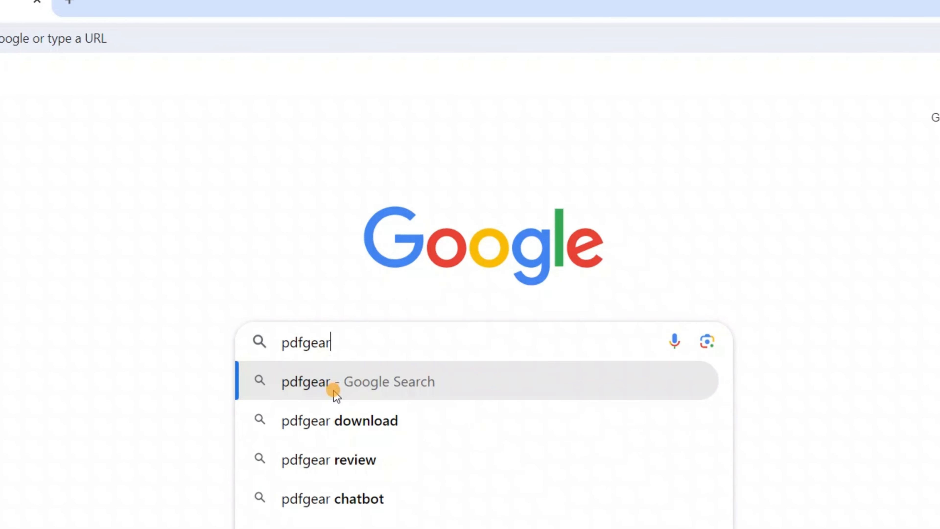
{"action": "left_click", "coordinate": [333, 389]}
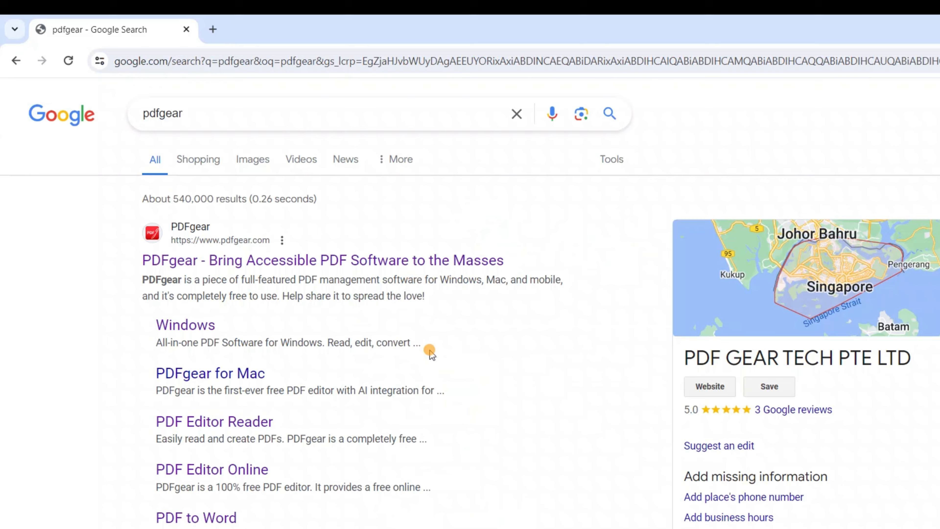
{"action": "left_click", "coordinate": [180, 266]}
{"action": "left_click", "coordinate": [218, 446]}
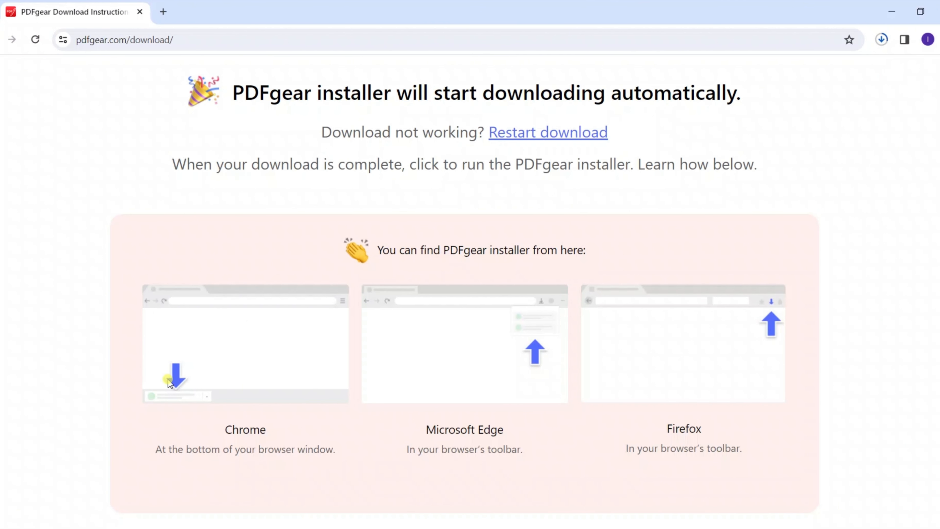
Run the downloaded PDFgear installer and continue setup with the desktop shortcut option enabled.
{"action": "left_click", "coordinate": [882, 39]}
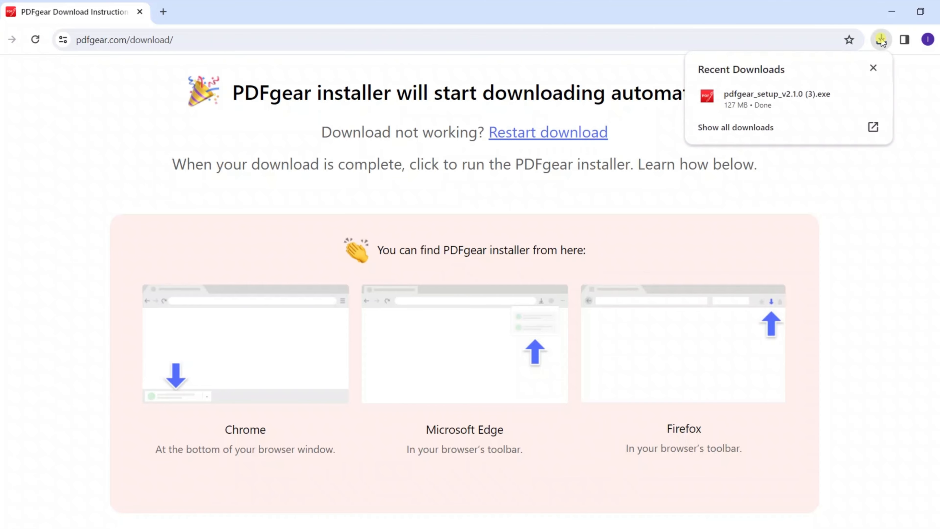
{"action": "mouse_move", "coordinate": [849, 106]}
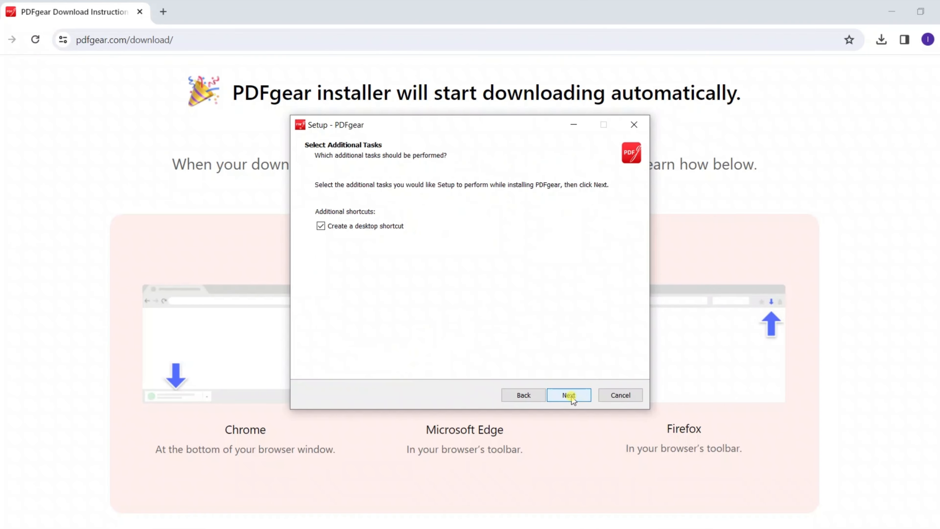
{"action": "left_click", "coordinate": [571, 394]}
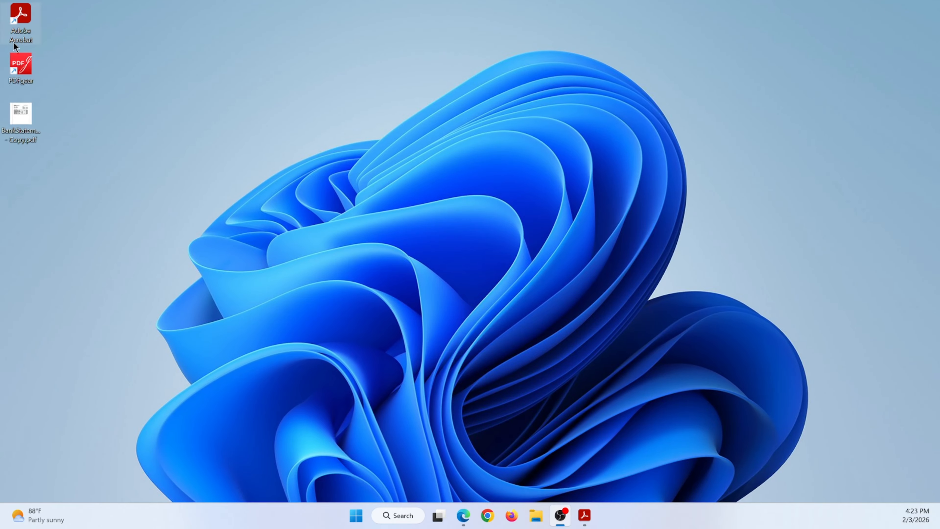
Launch PDFgear from the desktop, open BankStatement.pdf and look over its page.
{"action": "double_click", "coordinate": [19, 65]}
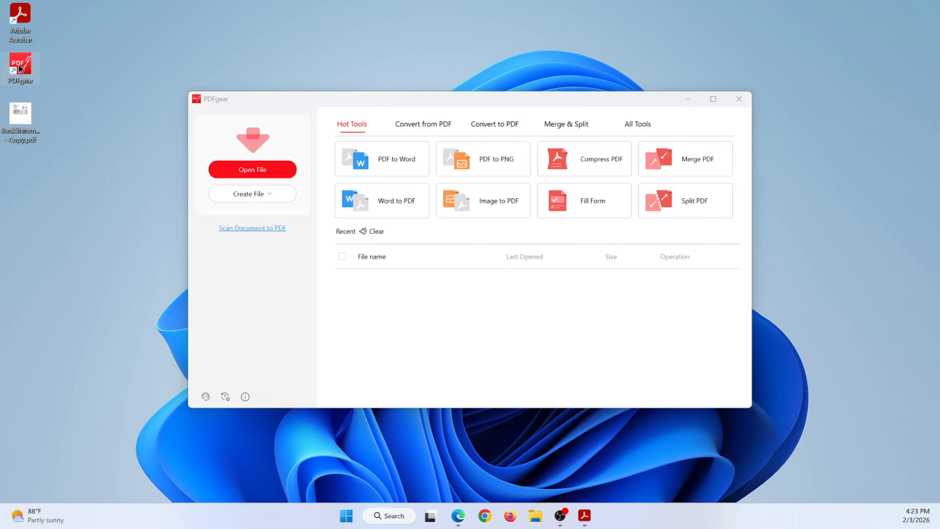
{"action": "left_click", "coordinate": [258, 171]}
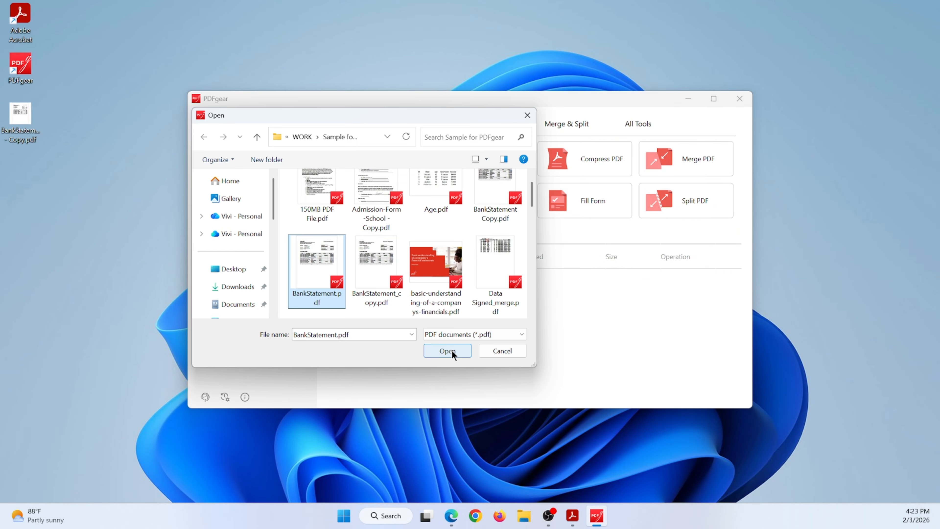
{"action": "left_click", "coordinate": [447, 350]}
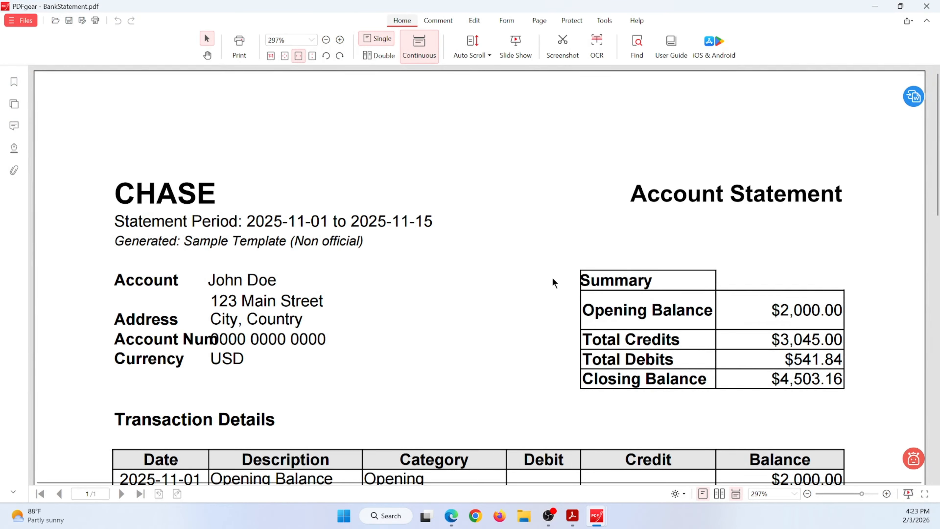
{"action": "scroll", "coordinate": [553, 278], "scroll_direction": "down", "scroll_amount": 5}
{"action": "scroll", "coordinate": [532, 279], "scroll_direction": "up", "scroll_amount": 4}
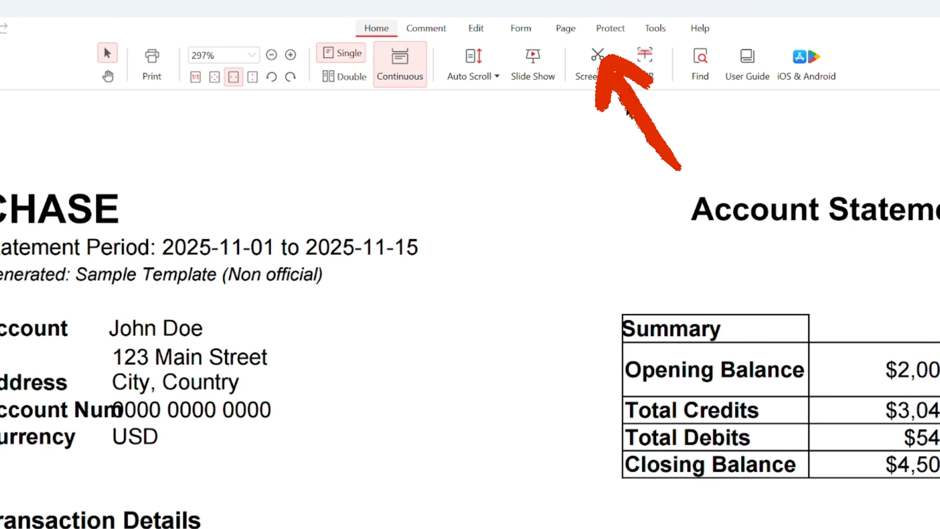
Activate the Redact tool for the bank statement.
{"action": "left_click", "coordinate": [612, 30]}
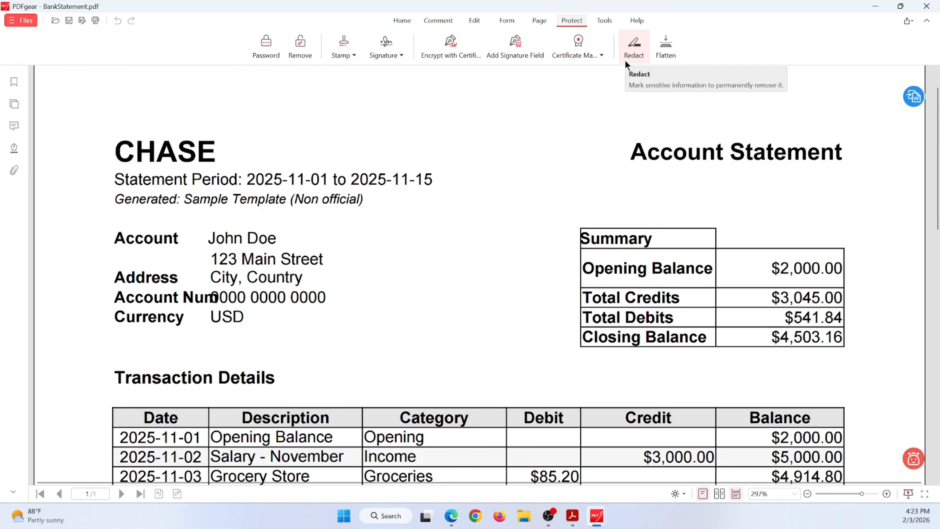
{"action": "left_click", "coordinate": [674, 81]}
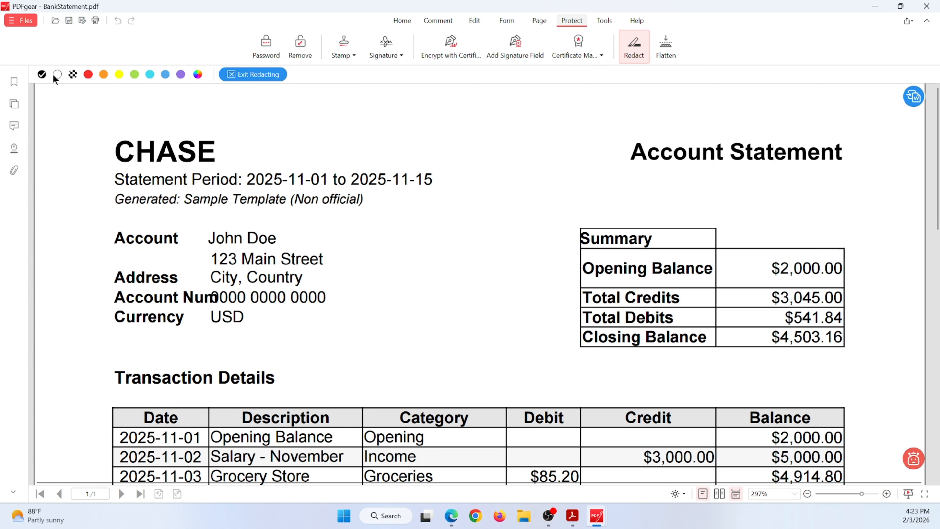
{"action": "left_click", "coordinate": [204, 74]}
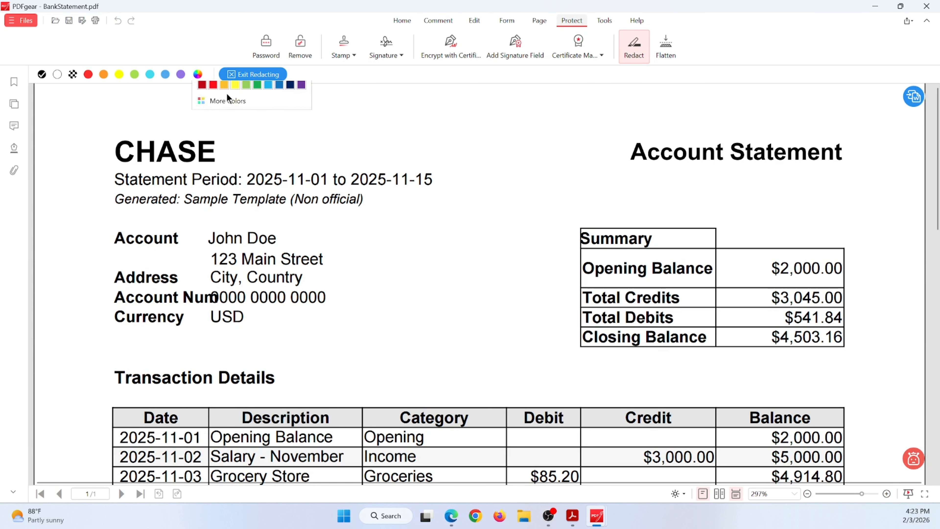
{"action": "left_click", "coordinate": [224, 208]}
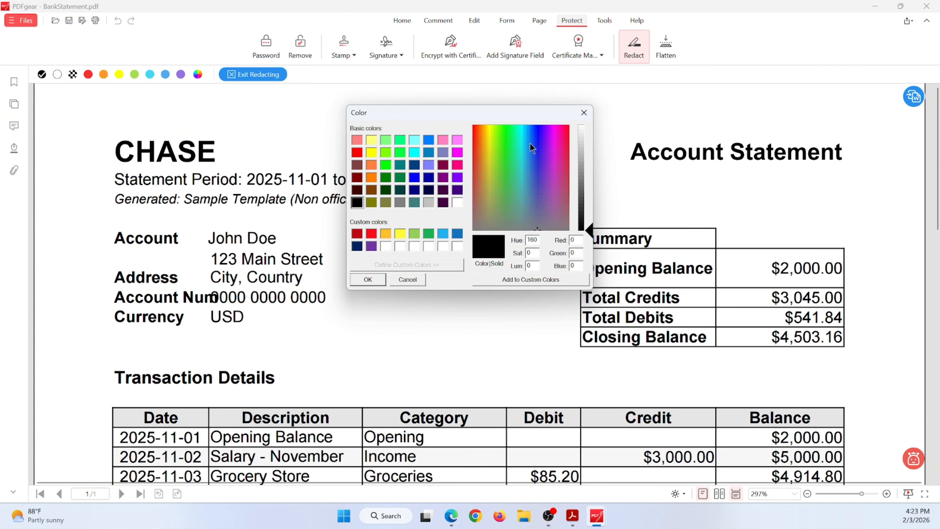
{"action": "left_click", "coordinate": [582, 112]}
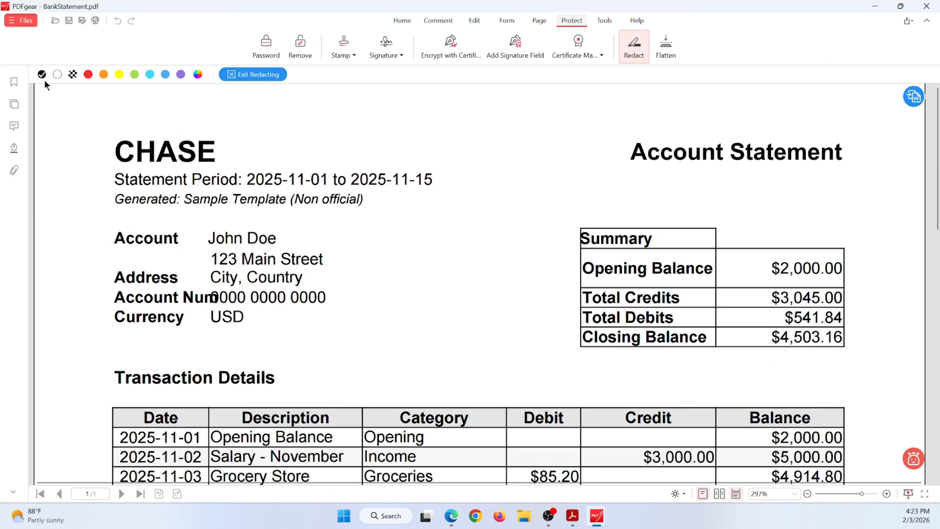
Redact the CHASE heading and the address lines in black, and the Summary table's amounts with the transparent fill.
{"action": "left_click_drag", "start_coordinate": [107, 136], "coordinate": [242, 164]}
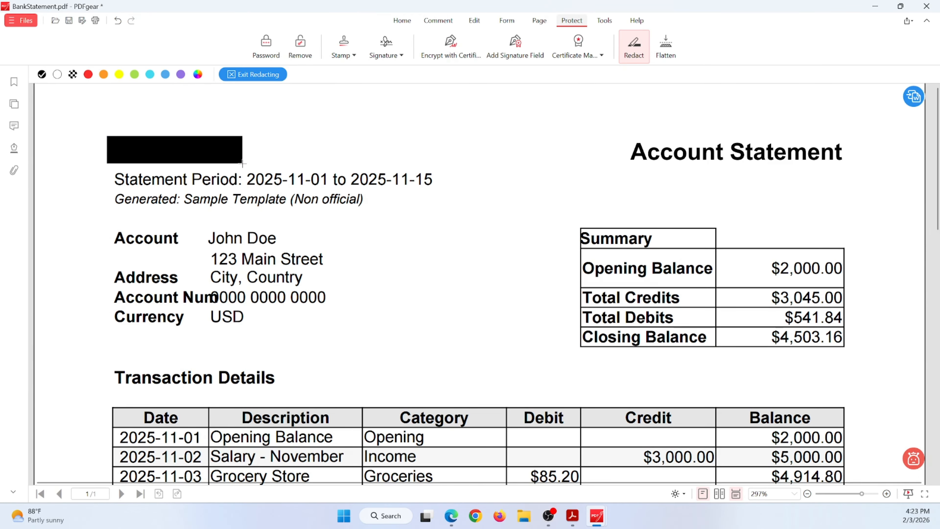
{"action": "left_click_drag", "start_coordinate": [203, 247], "coordinate": [349, 285]}
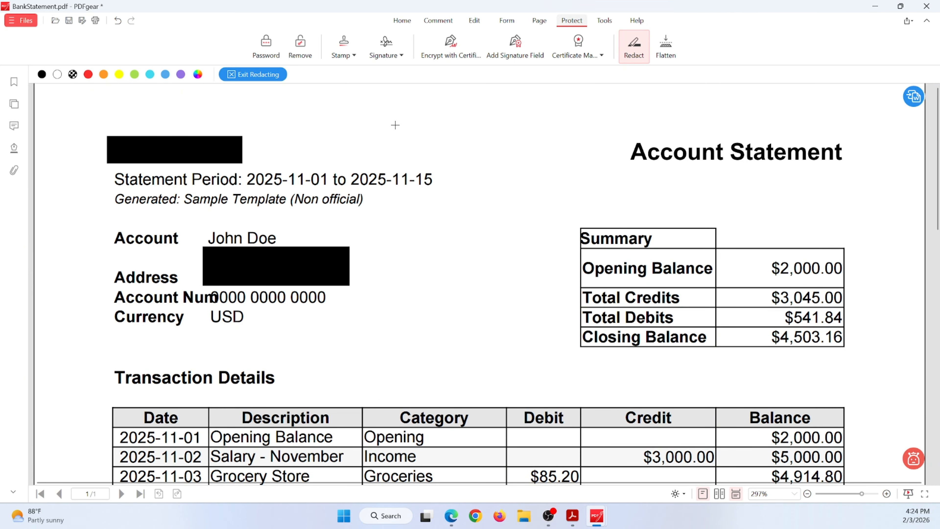
{"action": "left_click_drag", "start_coordinate": [752, 237], "coordinate": [860, 351]}
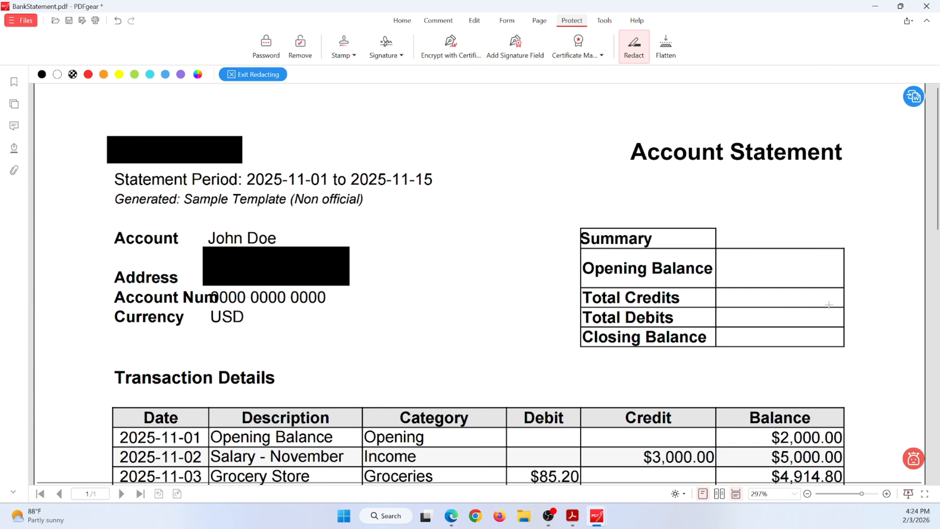
Redact the balance of the 2025-11-01 transaction row in green.
{"action": "left_click", "coordinate": [134, 75]}
{"action": "left_click_drag", "start_coordinate": [761, 431], "coordinate": [852, 449]}
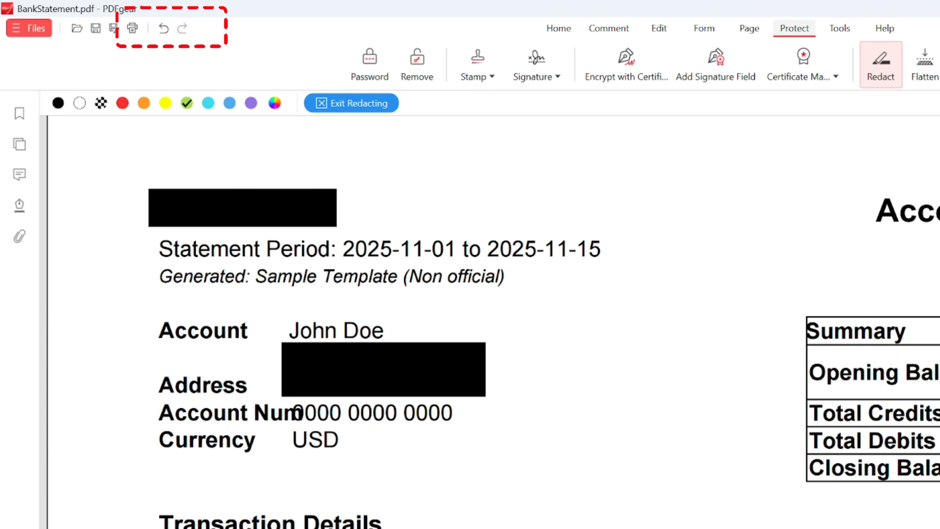
Undo and redo the green redaction, and undo it once more after exiting redaction mode.
{"action": "left_click", "coordinate": [163, 28]}
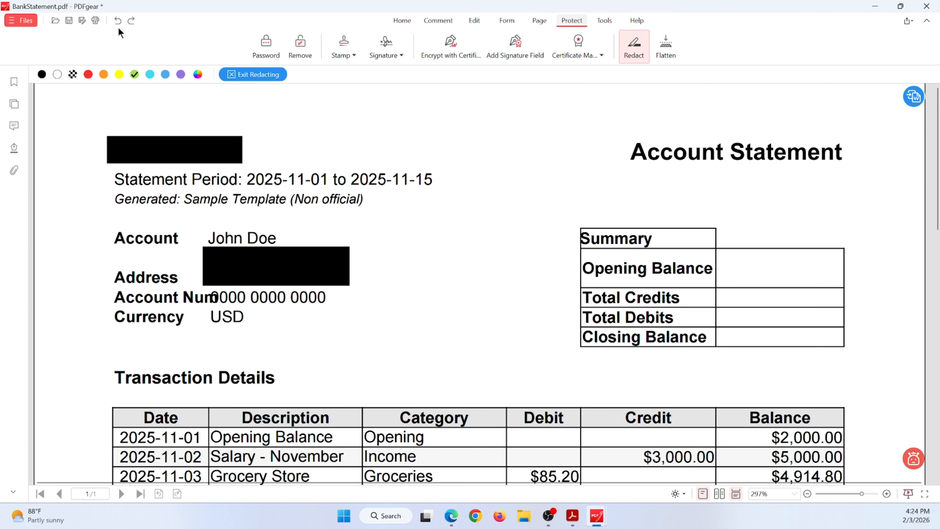
{"action": "left_click", "coordinate": [137, 25]}
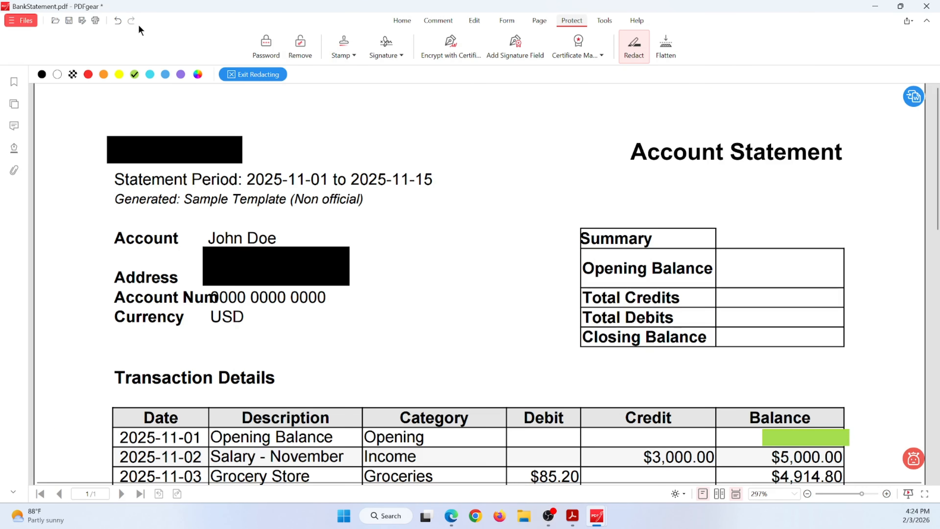
{"action": "left_click", "coordinate": [238, 77]}
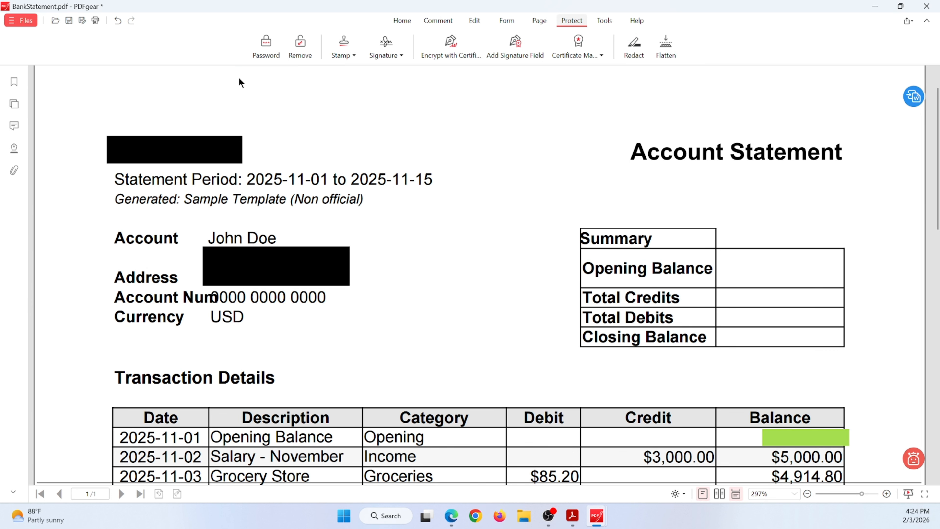
{"action": "left_click", "coordinate": [117, 20]}
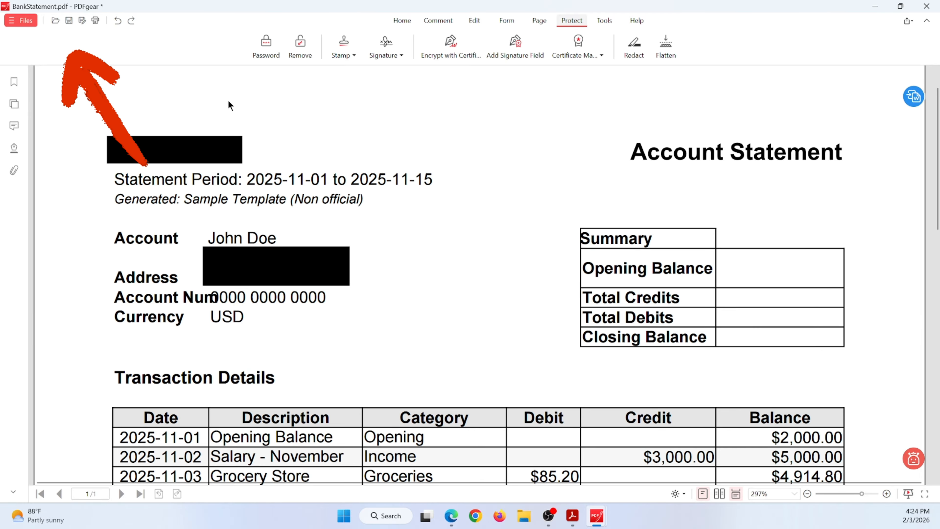
Save the redacted statement as a separate copy named BankStatement Copy.pdf.
{"action": "left_click", "coordinate": [69, 22]}
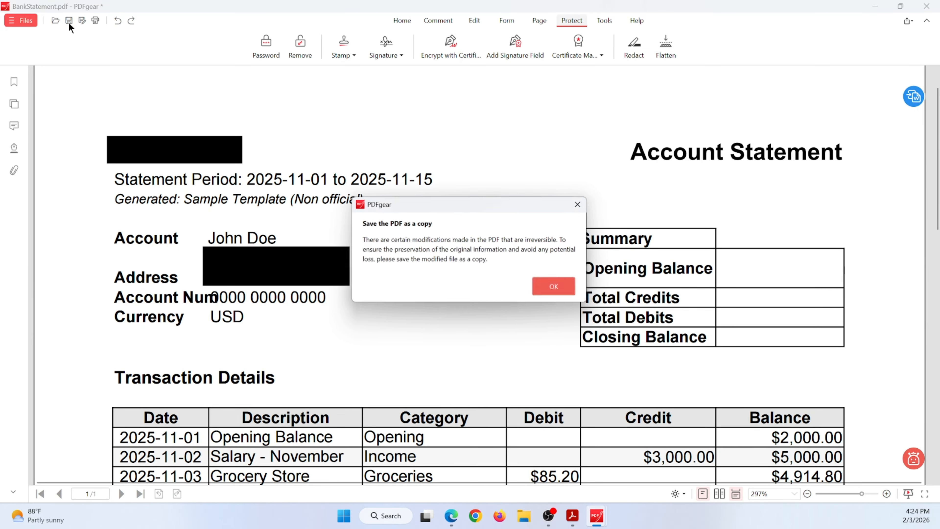
{"action": "left_click", "coordinate": [548, 288]}
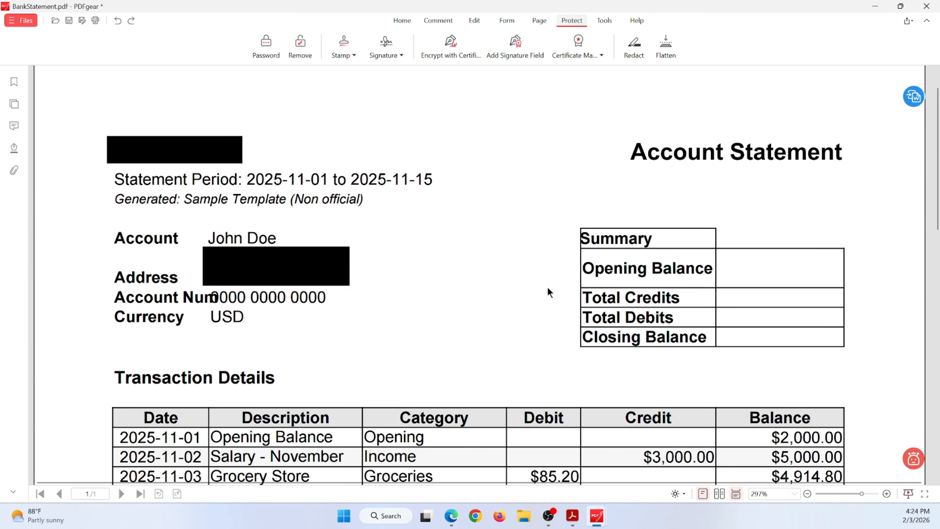
{"action": "left_click", "coordinate": [255, 257]}
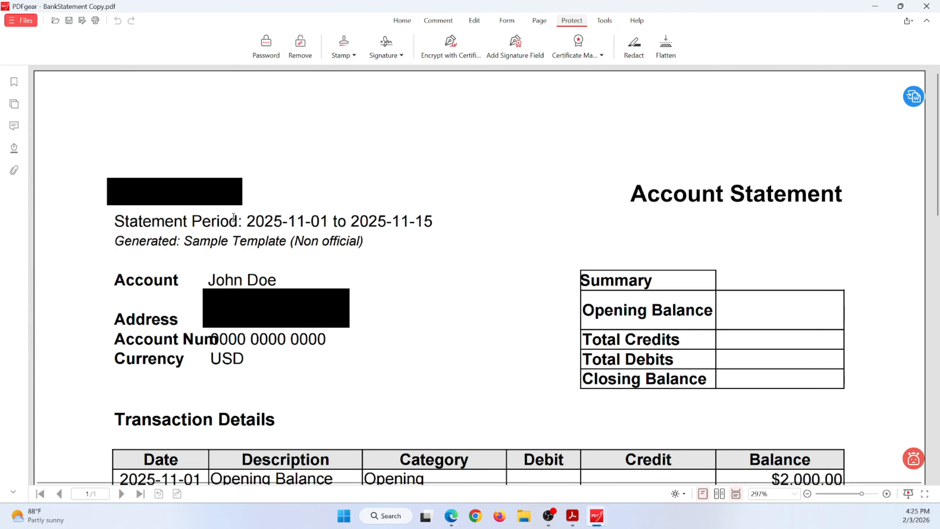
Shift the account and address text block slightly in text editing mode, and exit editing while keeping the change.
{"action": "left_click", "coordinate": [474, 21]}
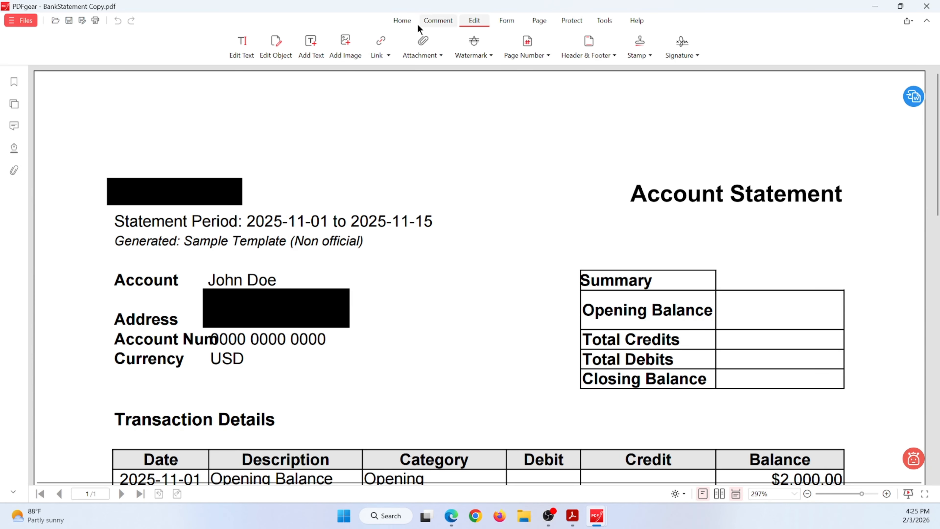
{"action": "left_click", "coordinate": [239, 54]}
{"action": "mouse_move", "coordinate": [478, 263]}
{"action": "left_mouse_down"}
{"action": "mouse_move", "coordinate": [481, 235]}
{"action": "mouse_move", "coordinate": [537, 142]}
{"action": "mouse_move", "coordinate": [564, 140]}
{"action": "mouse_move", "coordinate": [461, 255]}
{"action": "mouse_move", "coordinate": [473, 258]}
{"action": "left_mouse_up"}
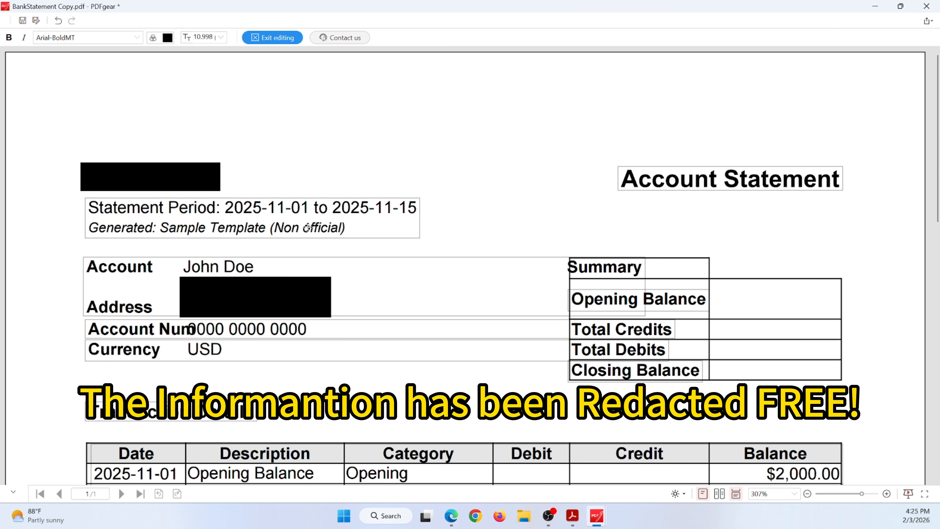
{"action": "left_click", "coordinate": [272, 38]}
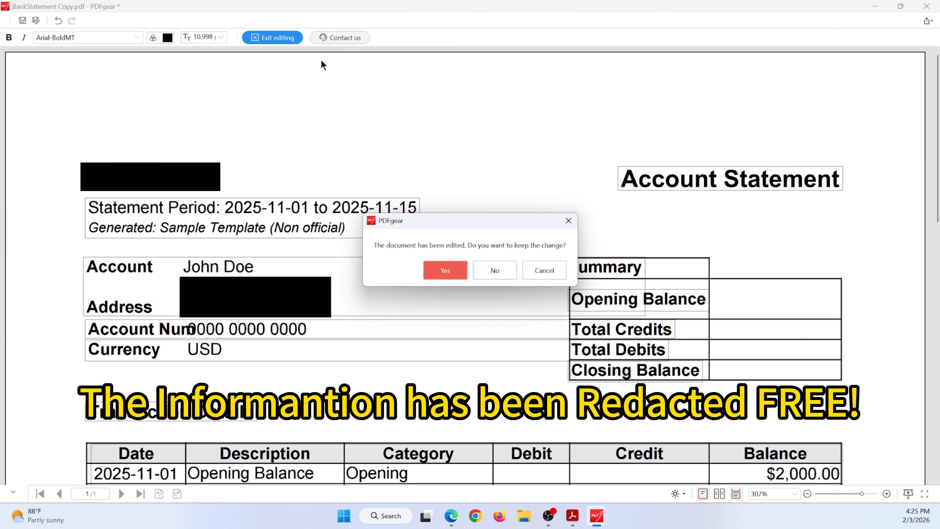
{"action": "left_click", "coordinate": [452, 267]}
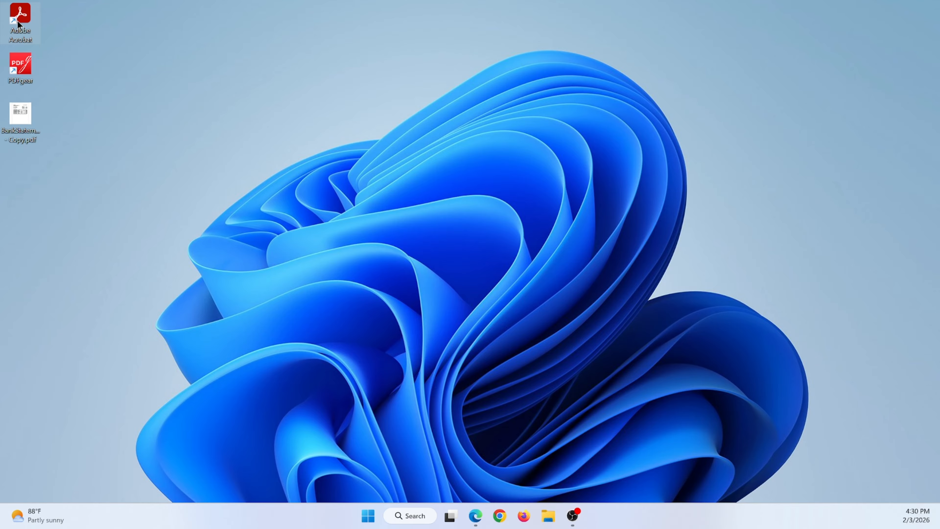
Switch to Adobe Acrobat and open the recent BankStatement file at a larger zoom.
{"action": "double_click", "coordinate": [17, 20]}
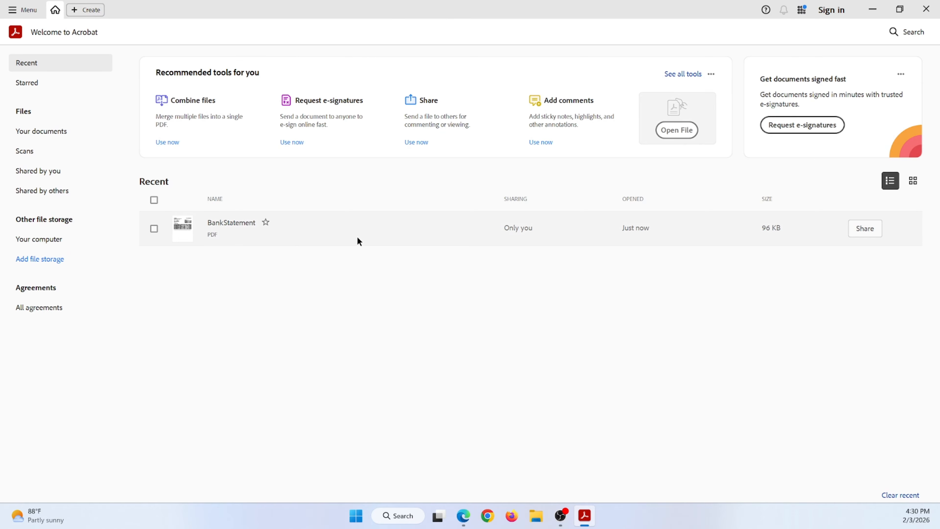
{"action": "left_click", "coordinate": [356, 238]}
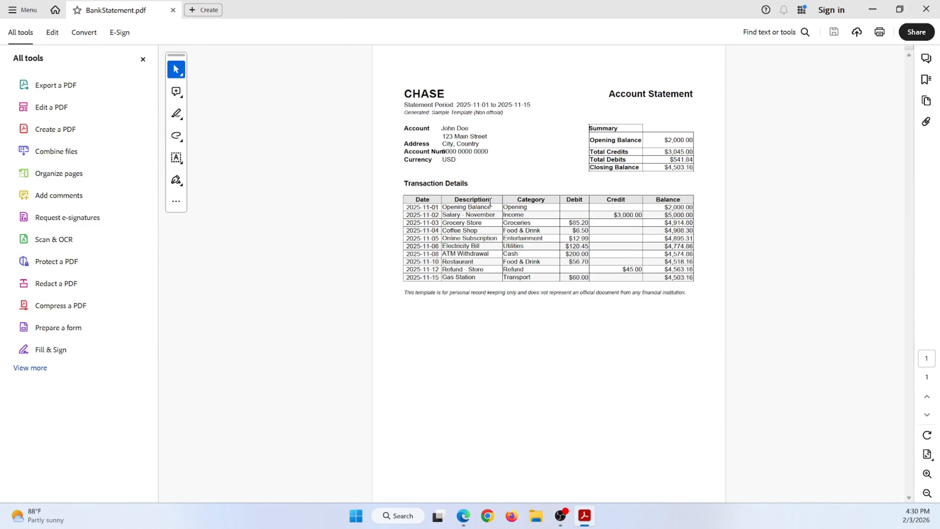
{"action": "scroll", "coordinate": [522, 203], "scroll_direction": "up", "scroll_amount": 3}
{"action": "scroll", "coordinate": [522, 202], "scroll_direction": "up", "scroll_amount": 3}
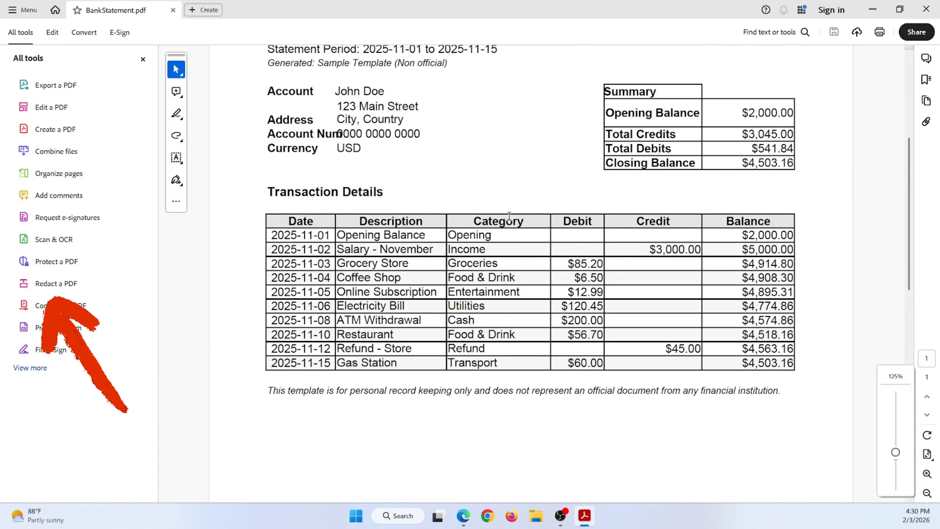
Mark the CHASE heading, both address lines and the summary amounts for redaction with Redact text and images.
{"action": "left_click", "coordinate": [69, 284]}
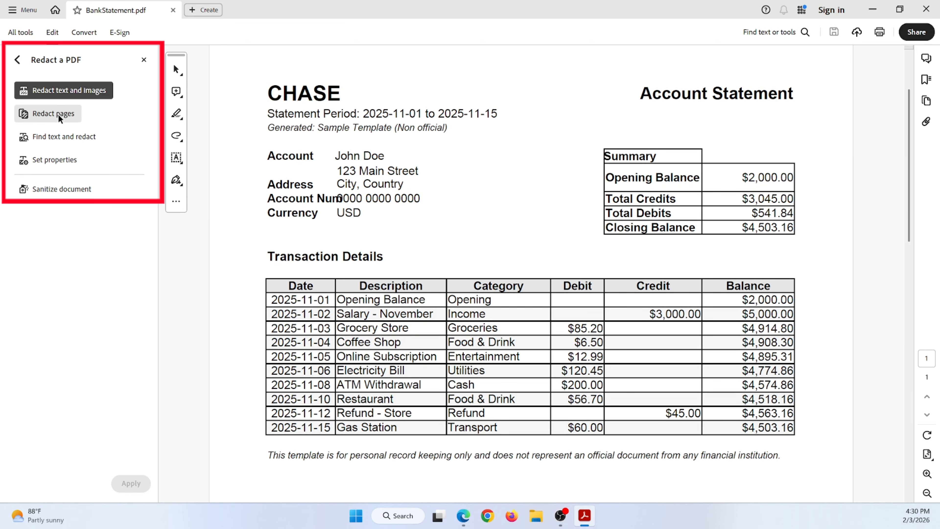
{"action": "left_click", "coordinate": [77, 92]}
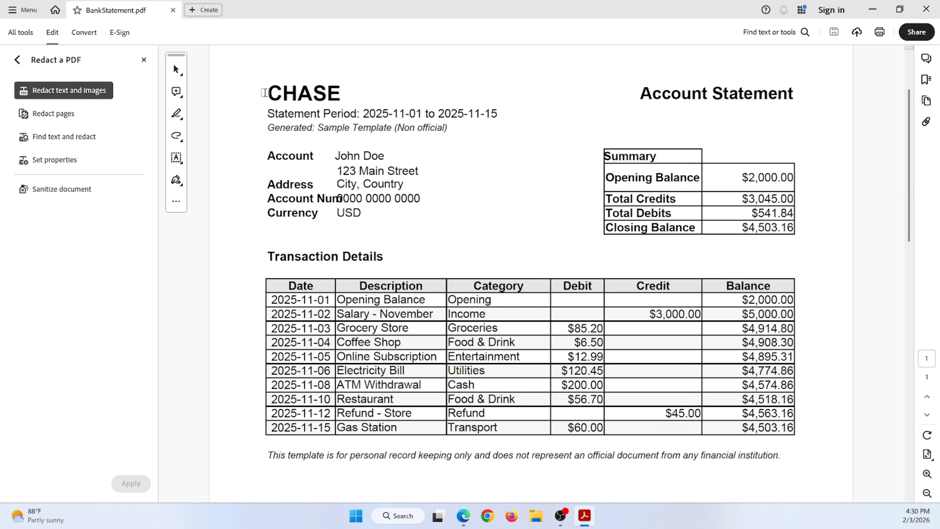
{"action": "left_click_drag", "start_coordinate": [265, 93], "coordinate": [347, 95]}
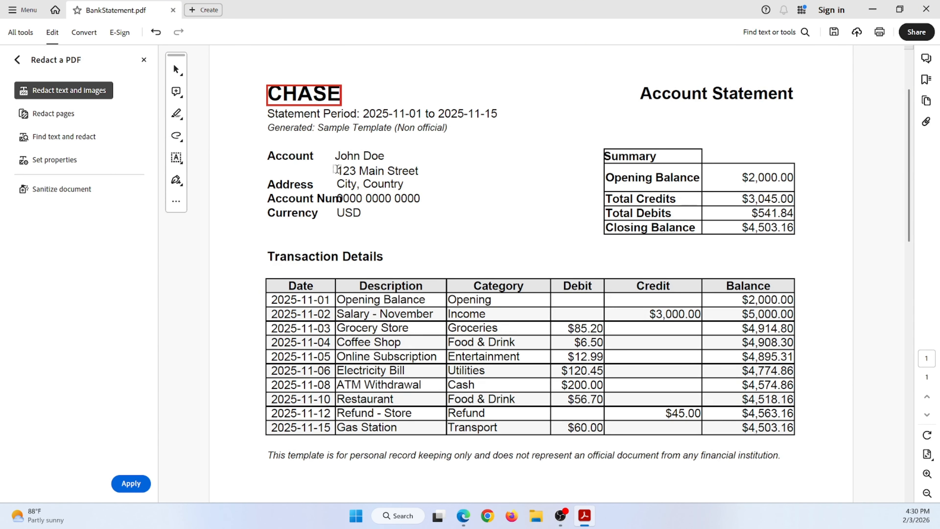
{"action": "mouse_move", "coordinate": [335, 169]}
{"action": "left_mouse_down"}
{"action": "mouse_move", "coordinate": [418, 171]}
{"action": "mouse_move", "coordinate": [395, 184]}
{"action": "mouse_move", "coordinate": [337, 184]}
{"action": "left_mouse_up"}
{"action": "left_click_drag", "start_coordinate": [735, 164], "coordinate": [794, 234]}
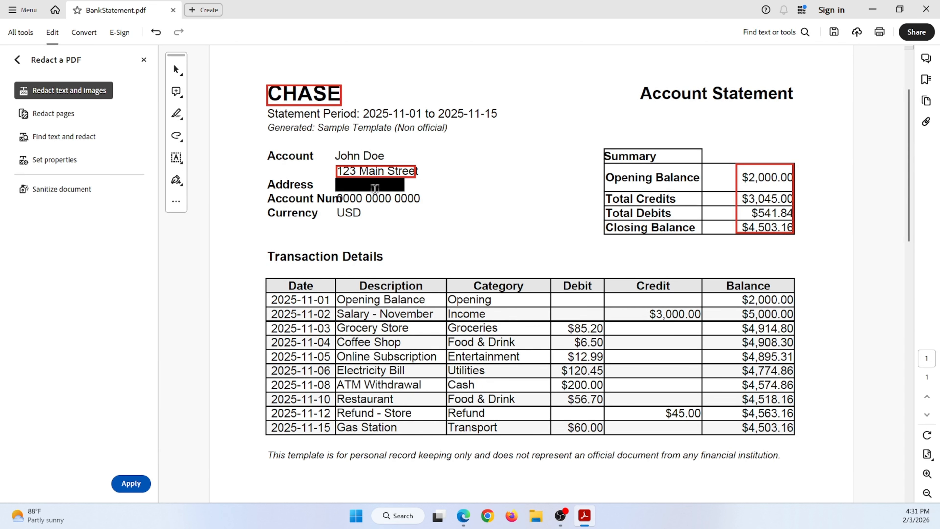
Delete the redaction marks from both address lines.
{"action": "right_click", "coordinate": [378, 188]}
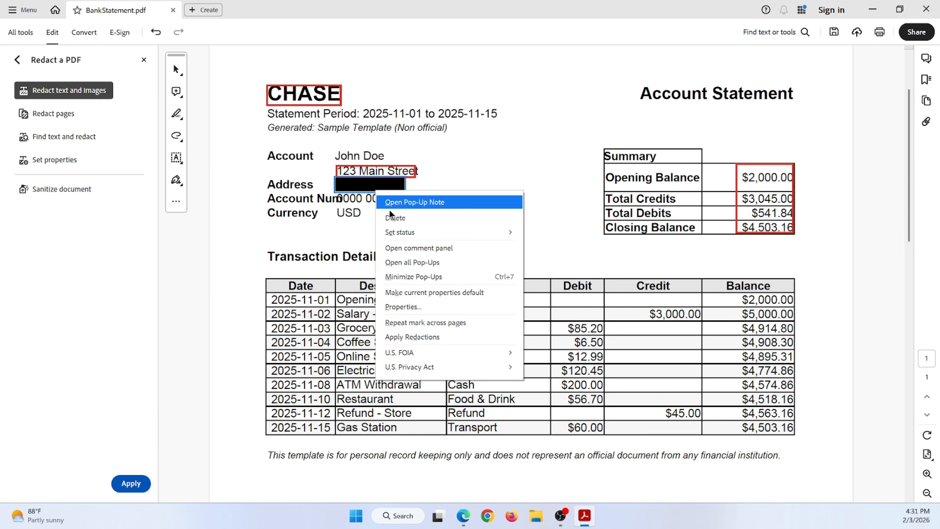
{"action": "left_click", "coordinate": [394, 218]}
{"action": "right_click", "coordinate": [391, 175]}
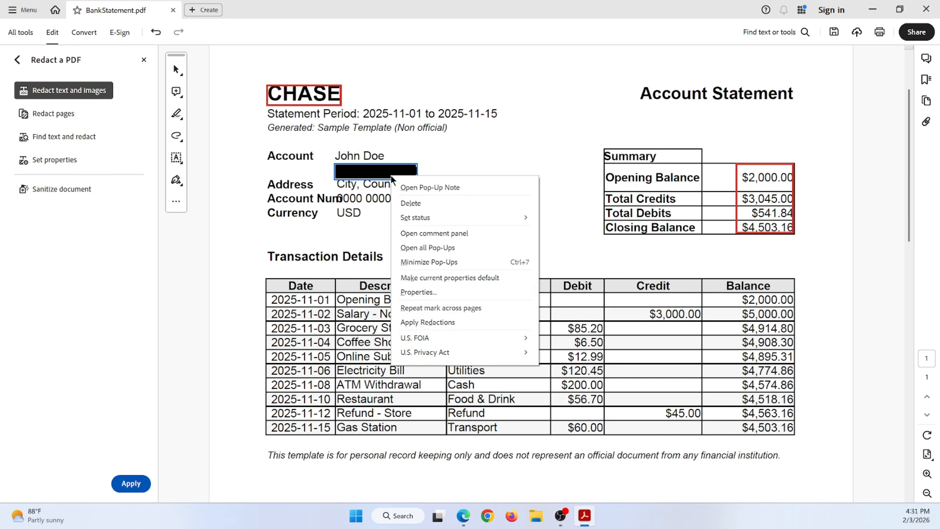
{"action": "left_click", "coordinate": [420, 204]}
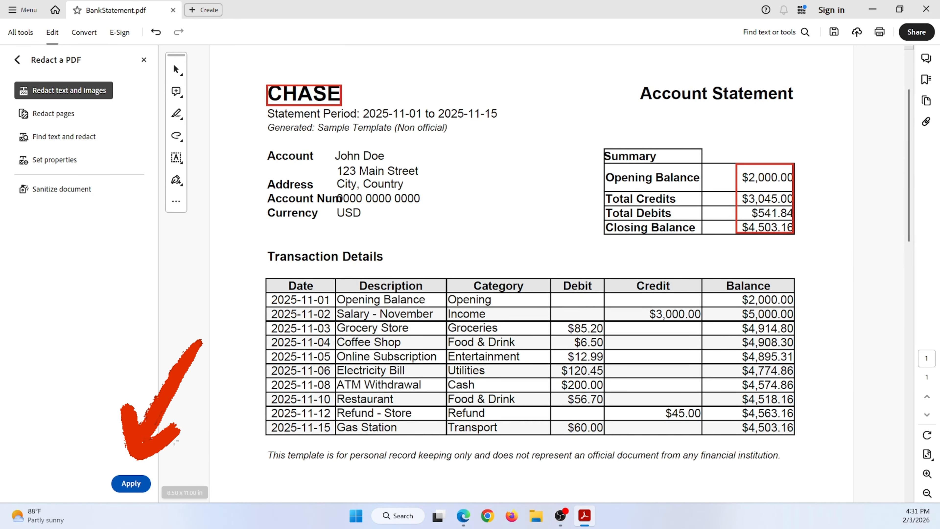
Apply the redactions with hidden information sanitized and removed, and save the result as BankStatement_Redacted.pdf.
{"action": "left_click", "coordinate": [132, 483]}
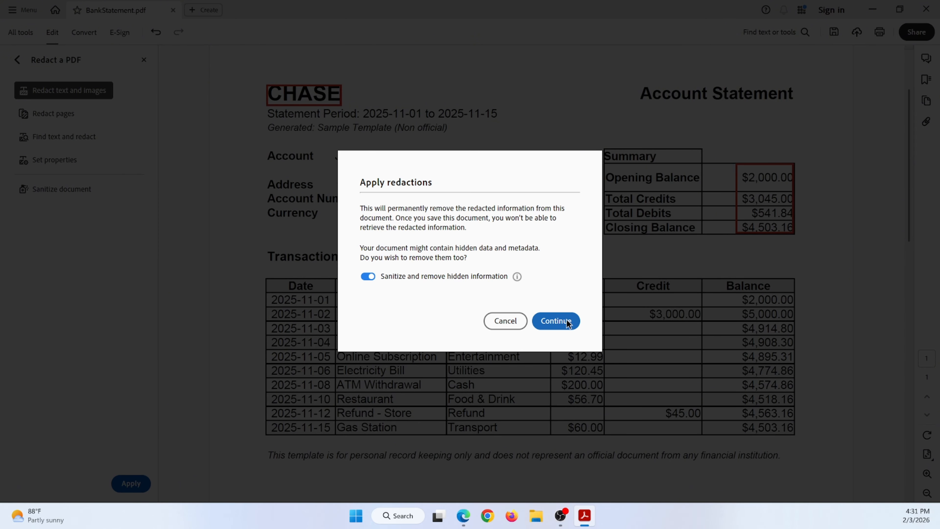
{"action": "left_click", "coordinate": [556, 321]}
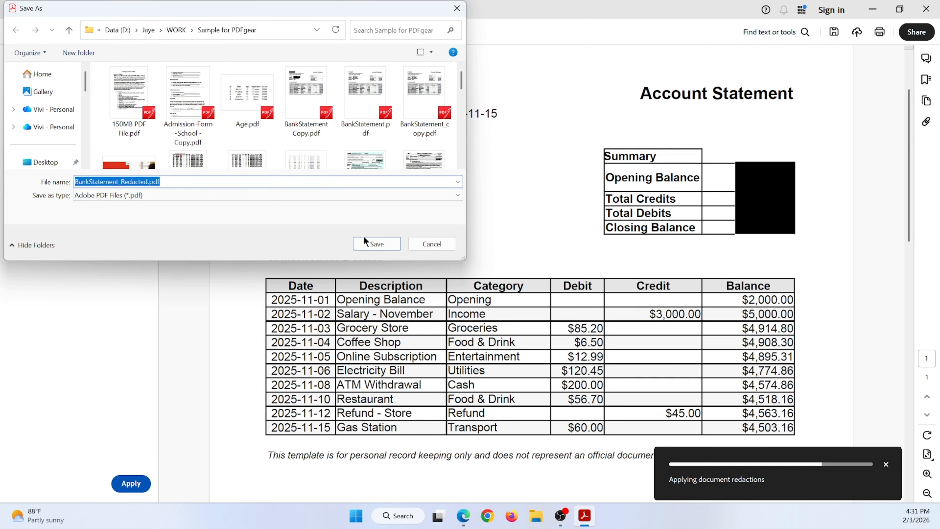
{"action": "left_click", "coordinate": [374, 246]}
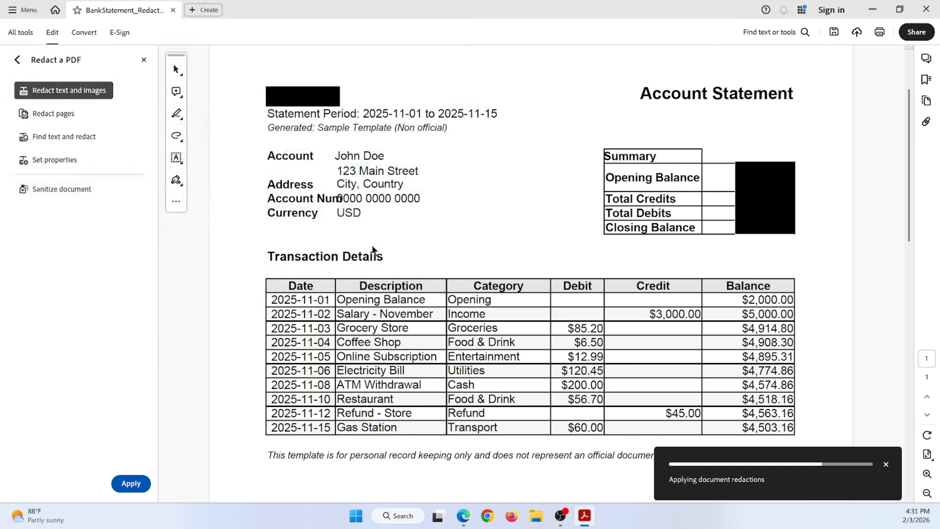
Exit redaction mode and check whether the blacked-out heading can still be selected.
{"action": "left_click", "coordinate": [142, 60]}
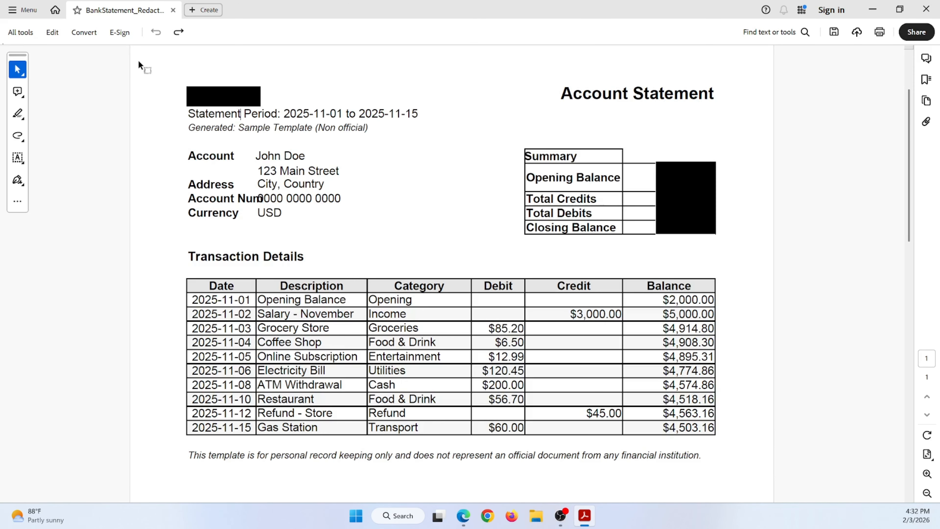
{"action": "double_click", "coordinate": [227, 102]}
{"action": "left_click", "coordinate": [201, 90]}
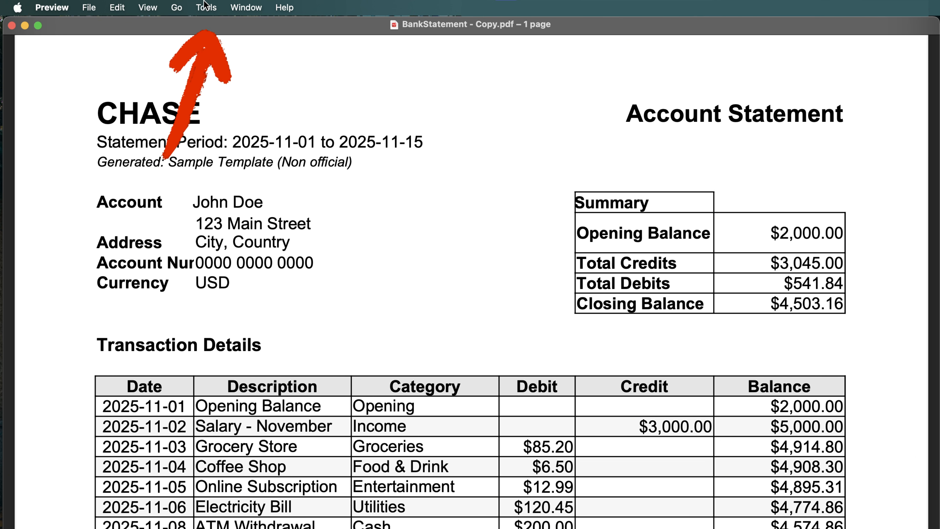
Switch to Preview, turn on Redact for BankStatement - Copy.pdf and accept the permanent-removal notice.
{"action": "left_click", "coordinate": [206, 7]}
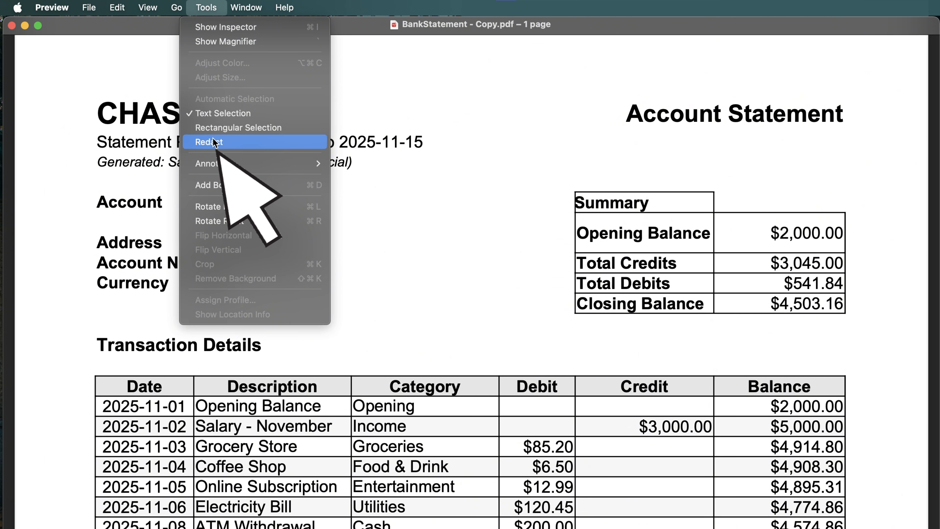
{"action": "left_click", "coordinate": [213, 142]}
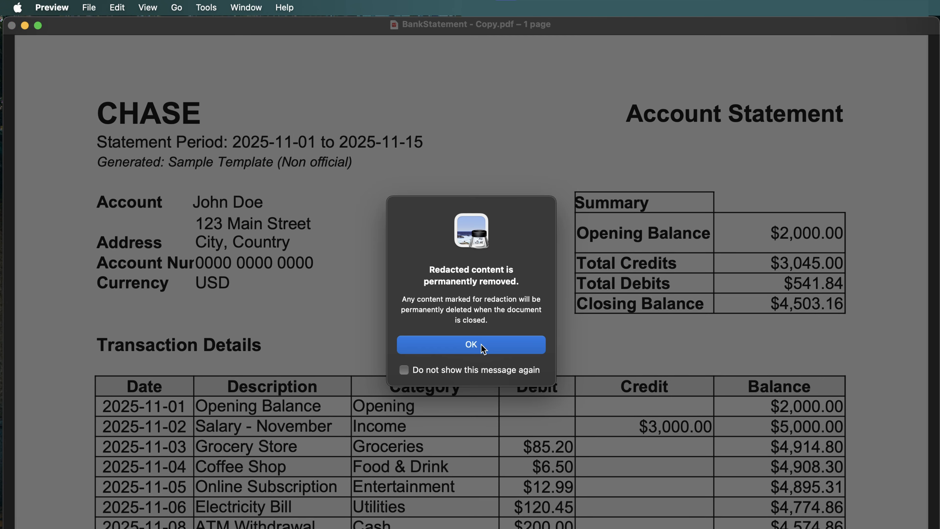
{"action": "left_click", "coordinate": [483, 347]}
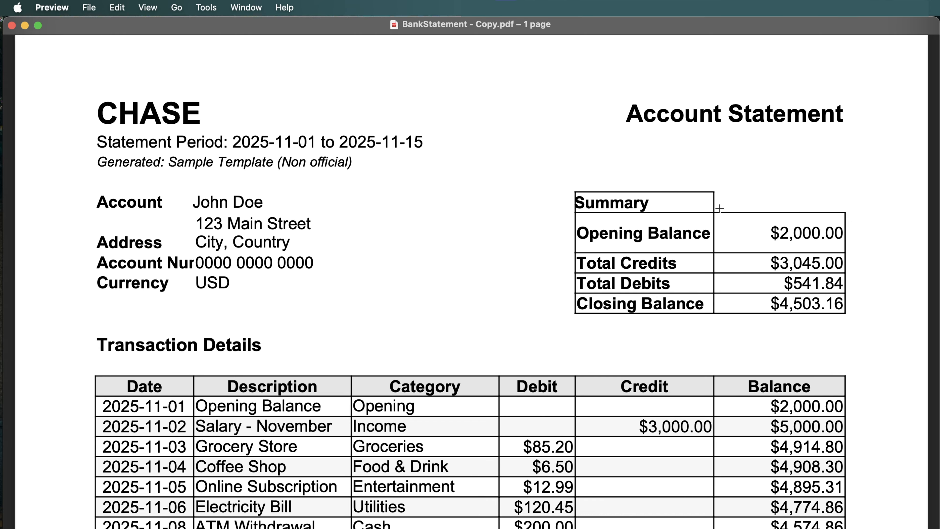
Redact the amounts in the Summary table and undo that redaction.
{"action": "left_click_drag", "start_coordinate": [719, 209], "coordinate": [850, 318]}
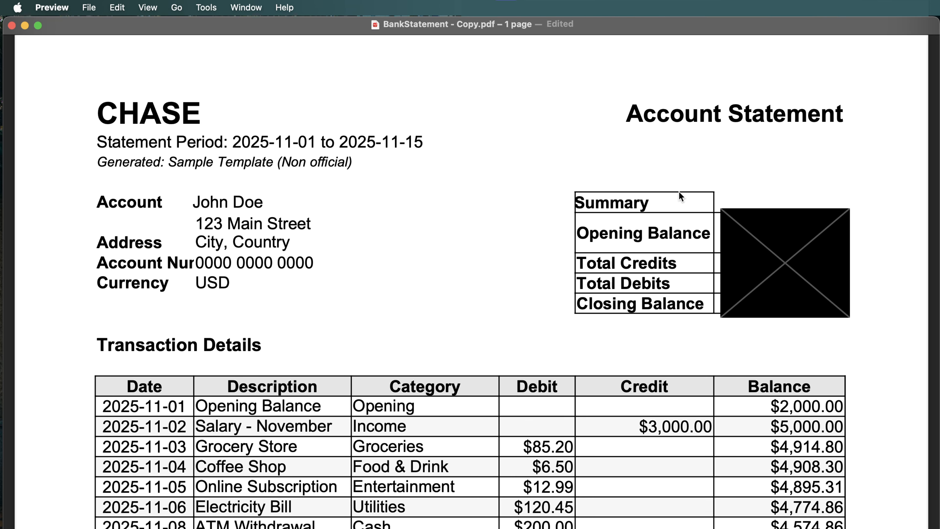
{"action": "key", "text": "super+z"}
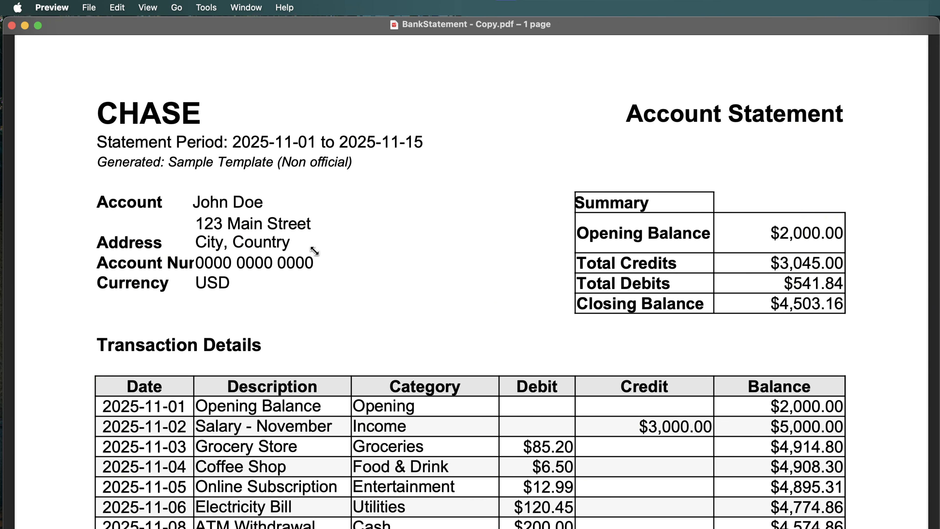
Redact both address lines and the Date through Debit cells of all transaction rows, and save the document.
{"action": "left_click_drag", "start_coordinate": [314, 251], "coordinate": [198, 217]}
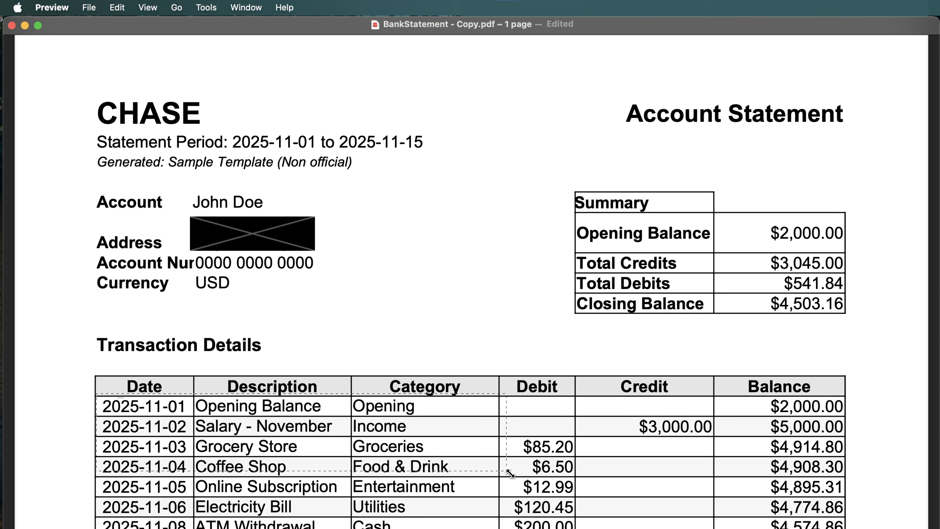
{"action": "left_click_drag", "start_coordinate": [510, 473], "coordinate": [577, 396]}
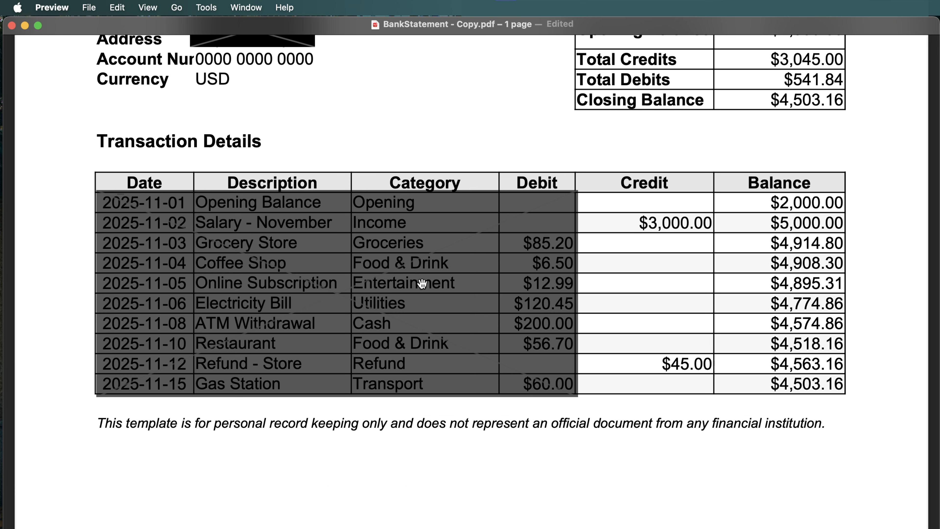
{"action": "scroll", "coordinate": [410, 266], "scroll_direction": "up", "scroll_amount": 7}
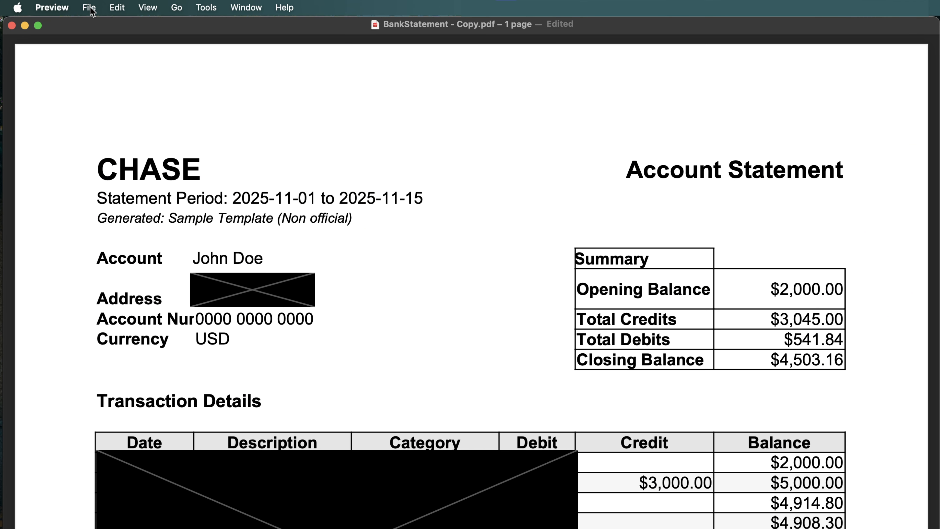
{"action": "left_click", "coordinate": [89, 7]}
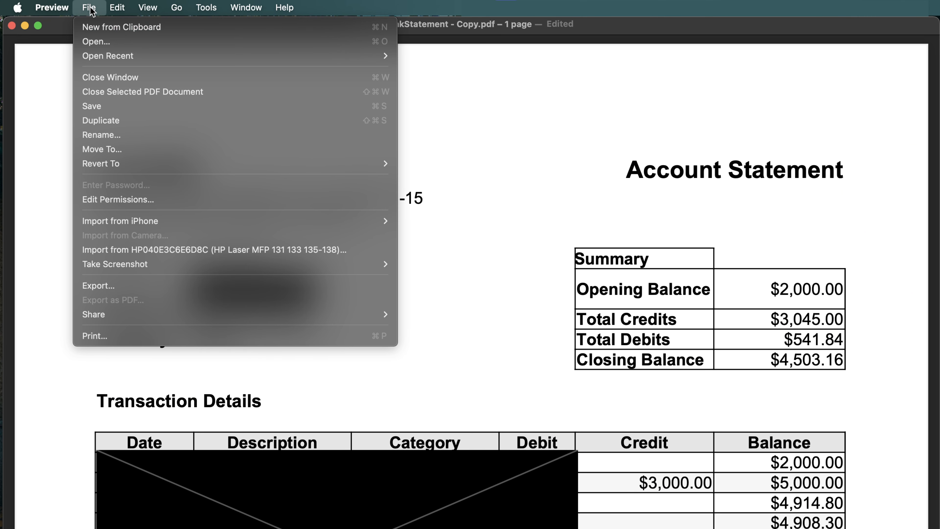
{"action": "left_click", "coordinate": [107, 108]}
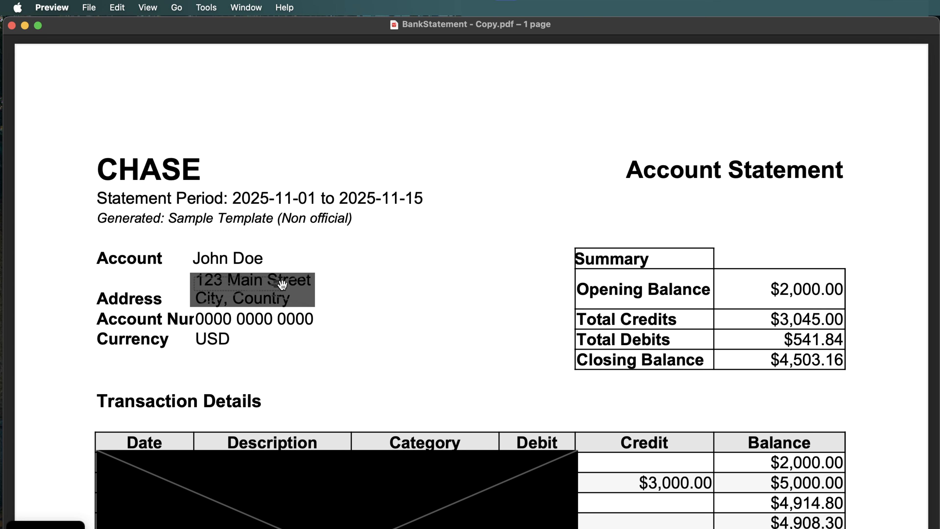
Check whether text under the transaction table and address redactions can still be selected in the saved document.
{"action": "scroll", "coordinate": [334, 201], "scroll_direction": "down", "scroll_amount": 3}
{"action": "scroll", "coordinate": [334, 201], "scroll_direction": "up", "scroll_amount": 4}
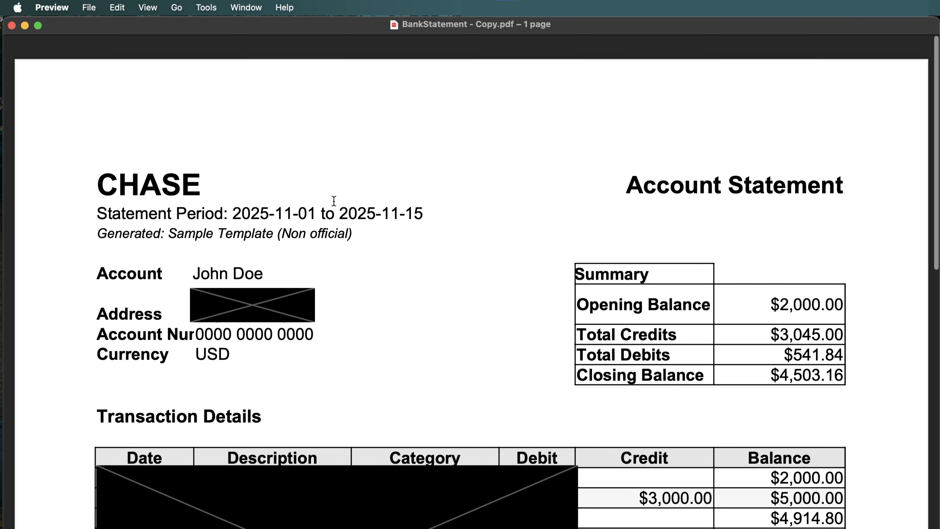
{"action": "double_click", "coordinate": [374, 392]}
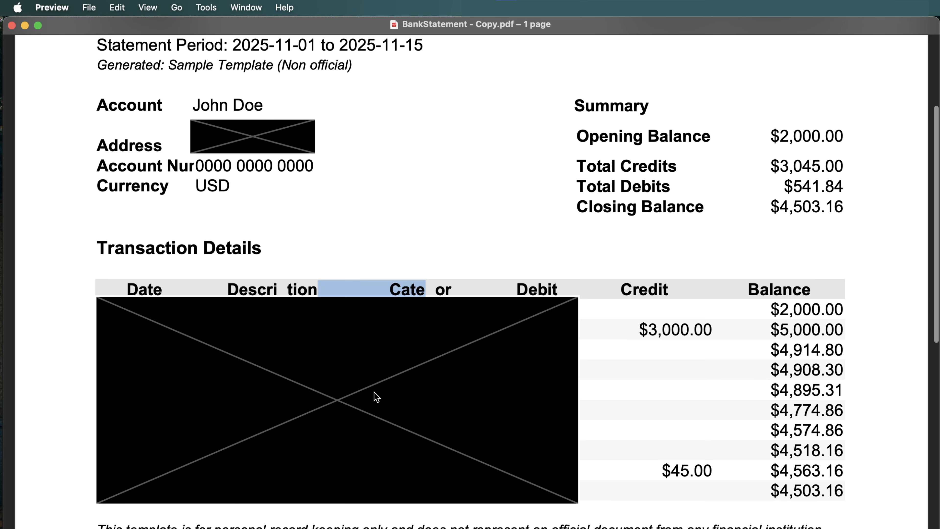
{"action": "triple_click", "coordinate": [382, 341]}
{"action": "left_click", "coordinate": [382, 341]}
{"action": "triple_click", "coordinate": [258, 133]}
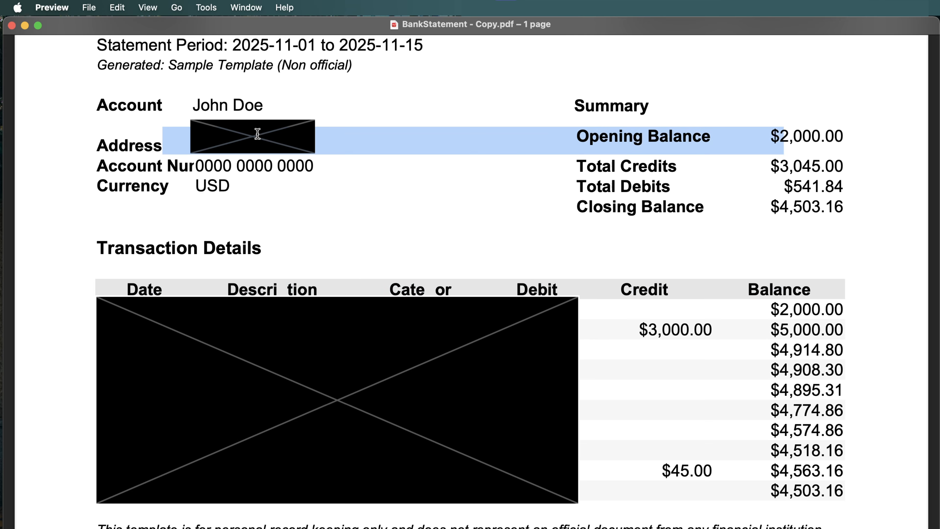